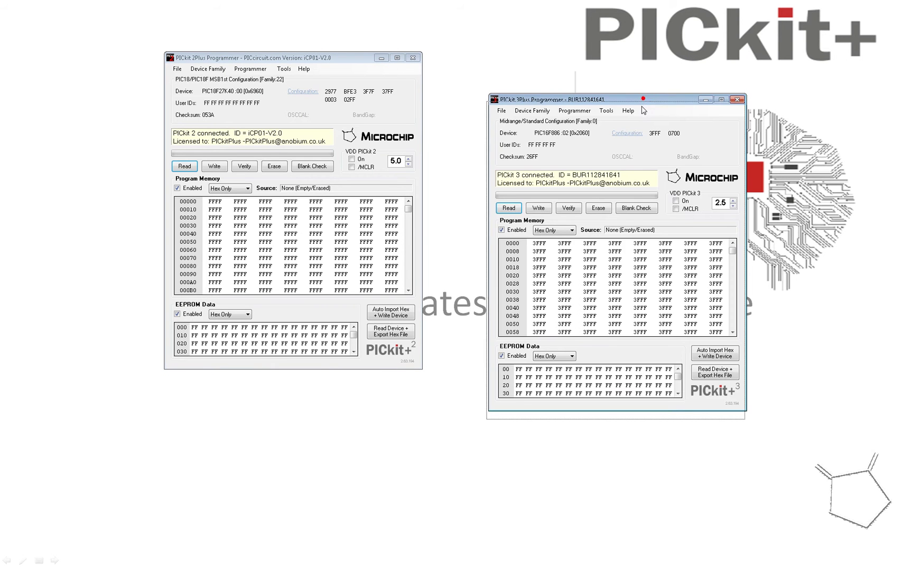
- Nudge the PICkit 3 window into place and move the PICkit 2 window down and right beside it
{"action": "left_click_drag", "start_coordinate": [644, 102], "coordinate": [642, 110]}
{"action": "left_click_drag", "start_coordinate": [341, 60], "coordinate": [353, 114]}
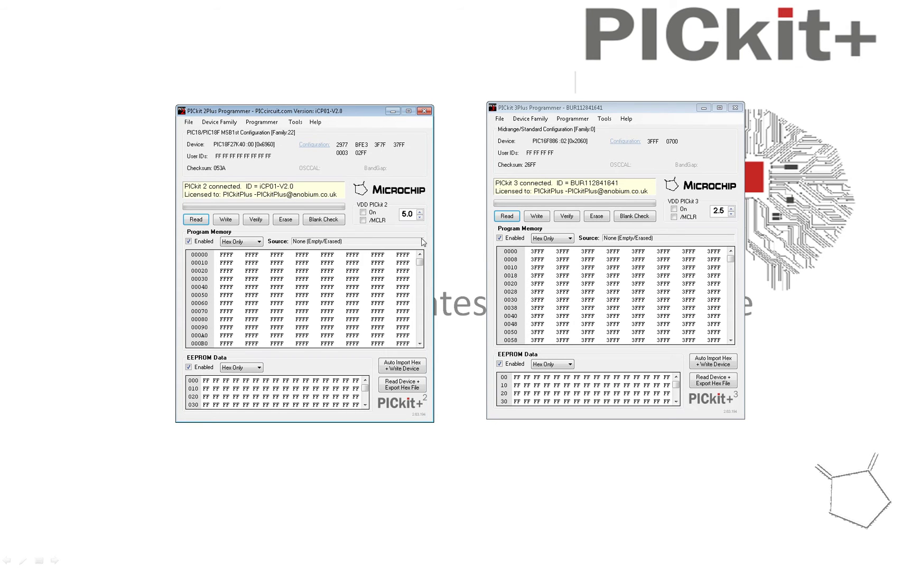
{"action": "left_click", "coordinate": [315, 122]}
{"action": "left_click", "coordinate": [254, 160]}
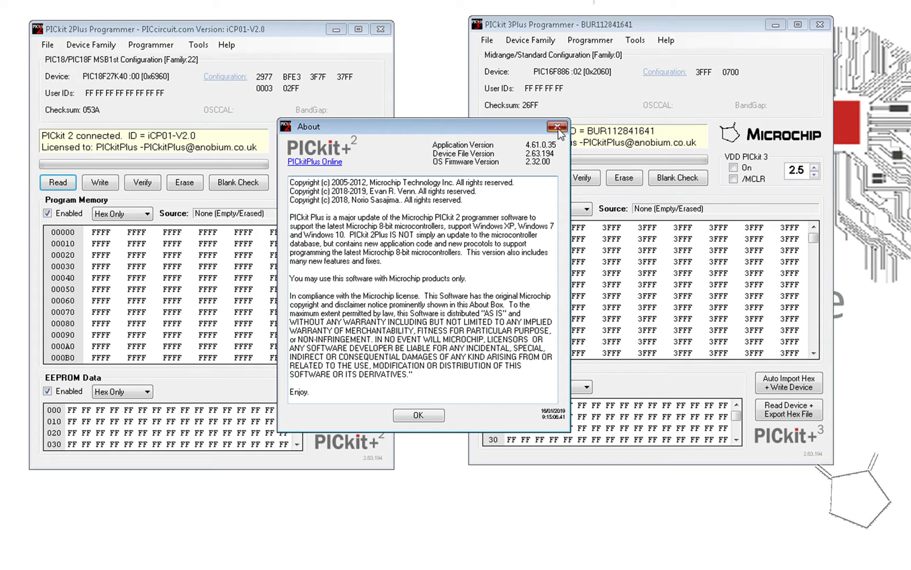
{"action": "left_click", "coordinate": [556, 127]}
{"action": "left_click", "coordinate": [669, 41]}
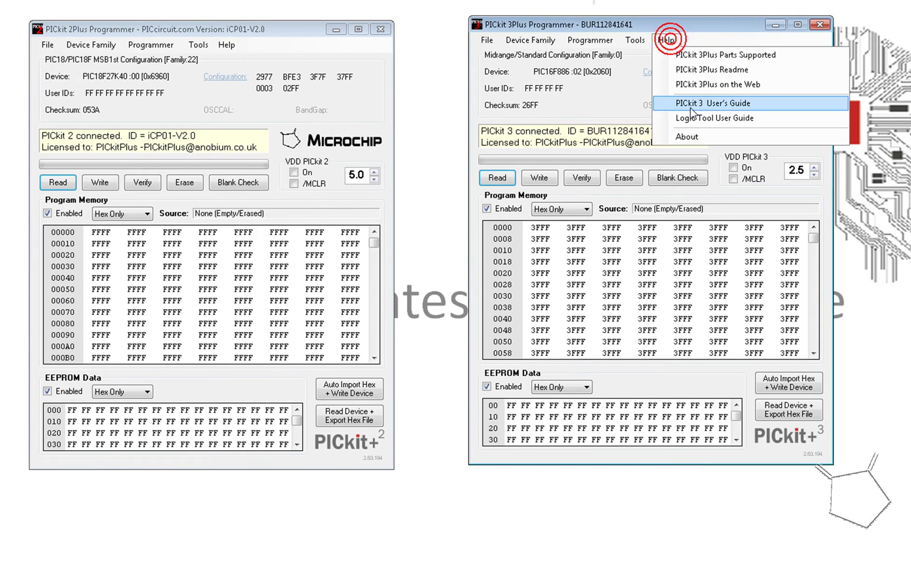
{"action": "left_click", "coordinate": [689, 135]}
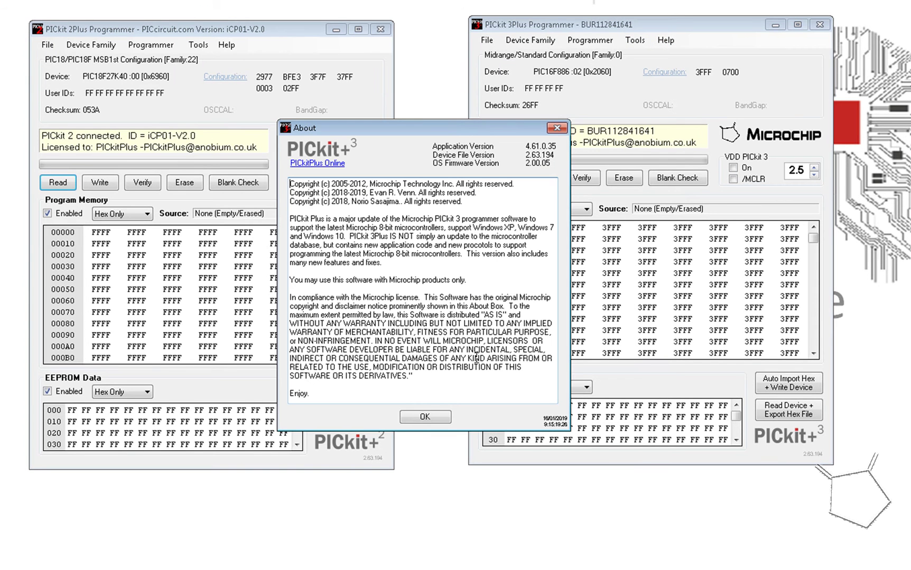
{"action": "left_click", "coordinate": [426, 420]}
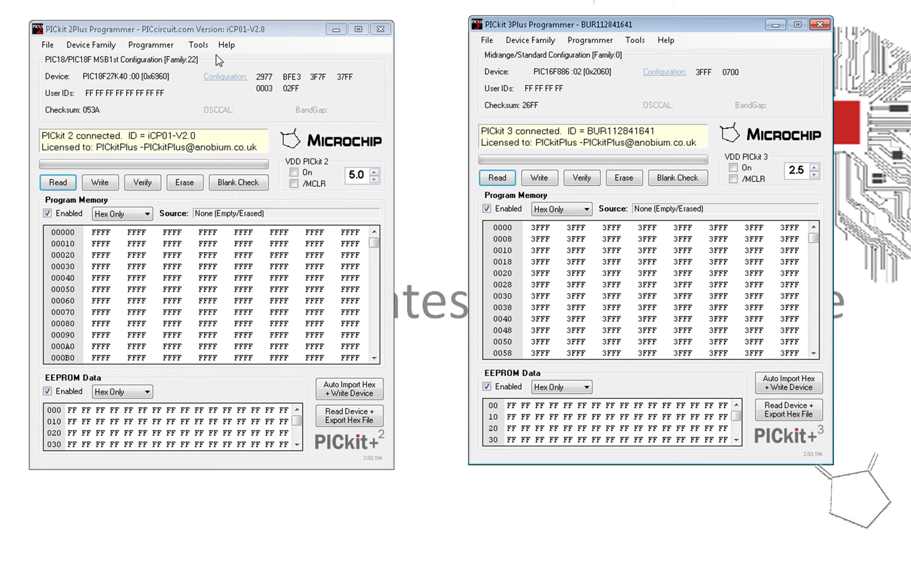
- Check the device database version in both PICkit windows and open the v2.63.195 download link
{"action": "left_click", "coordinate": [198, 45]}
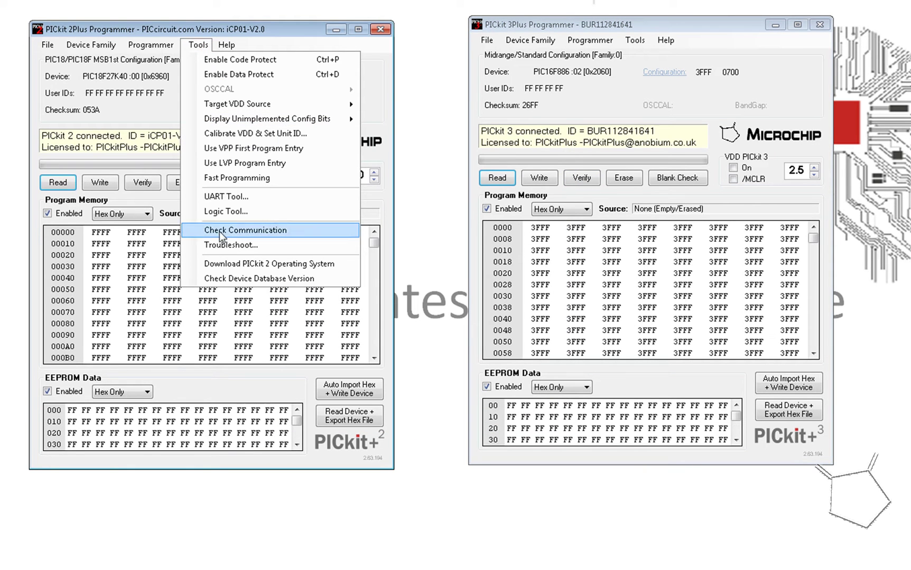
{"action": "left_click", "coordinate": [242, 281]}
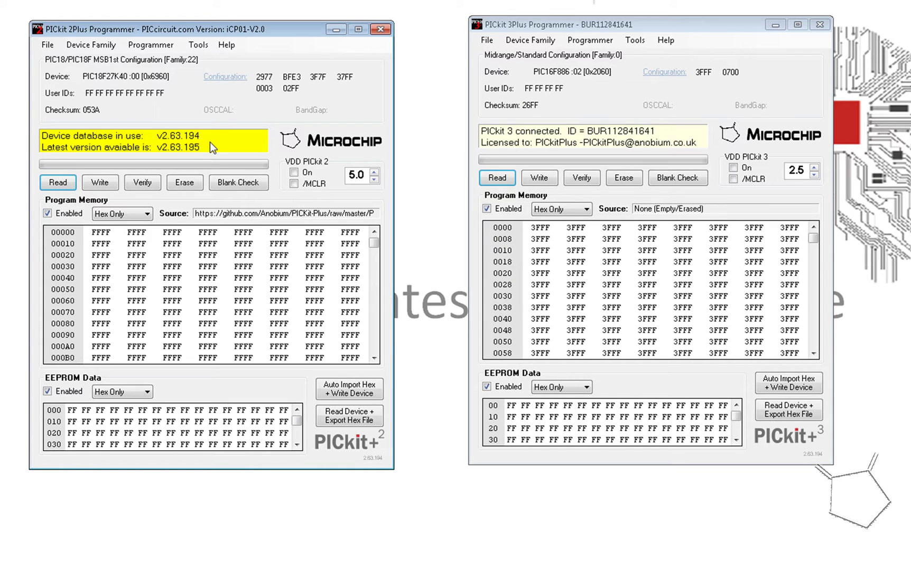
{"action": "left_click", "coordinate": [627, 40]}
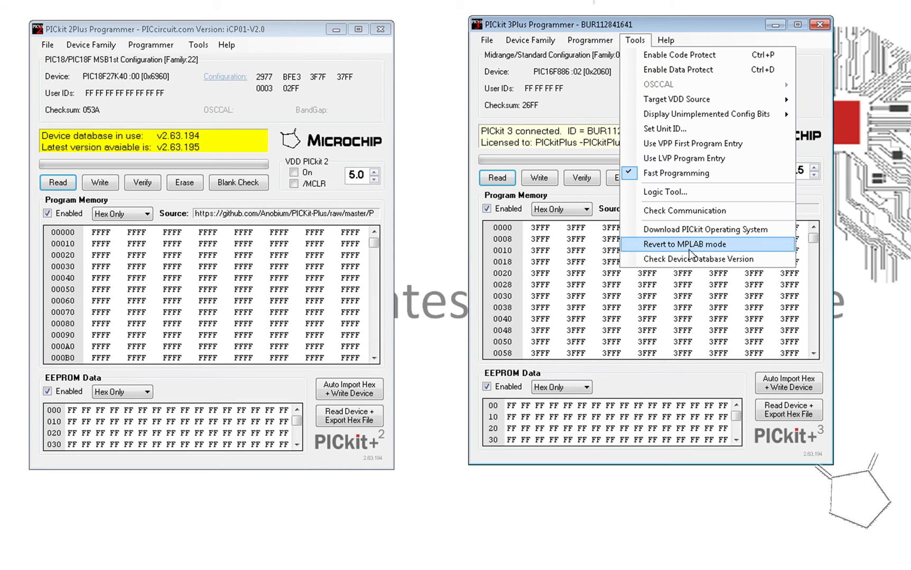
{"action": "left_click", "coordinate": [688, 260]}
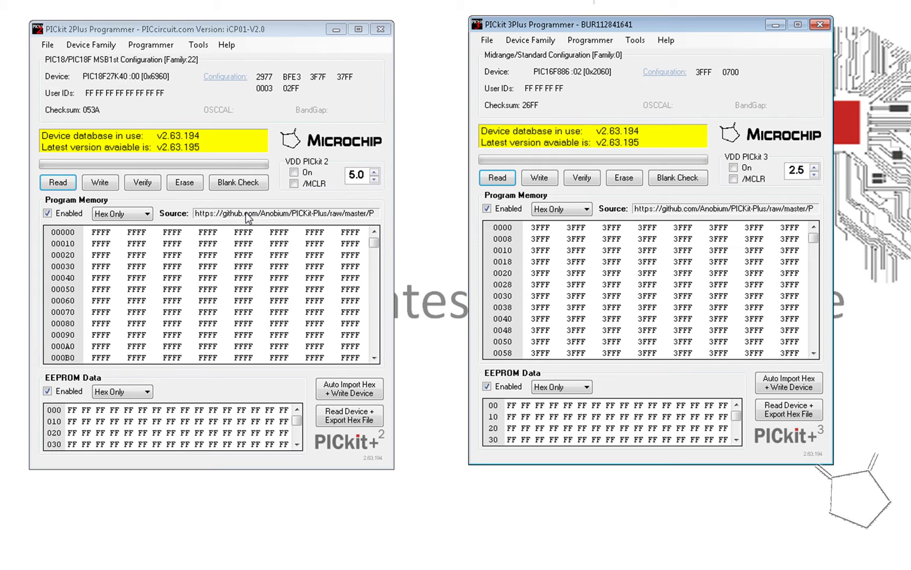
{"action": "left_click", "coordinate": [255, 214]}
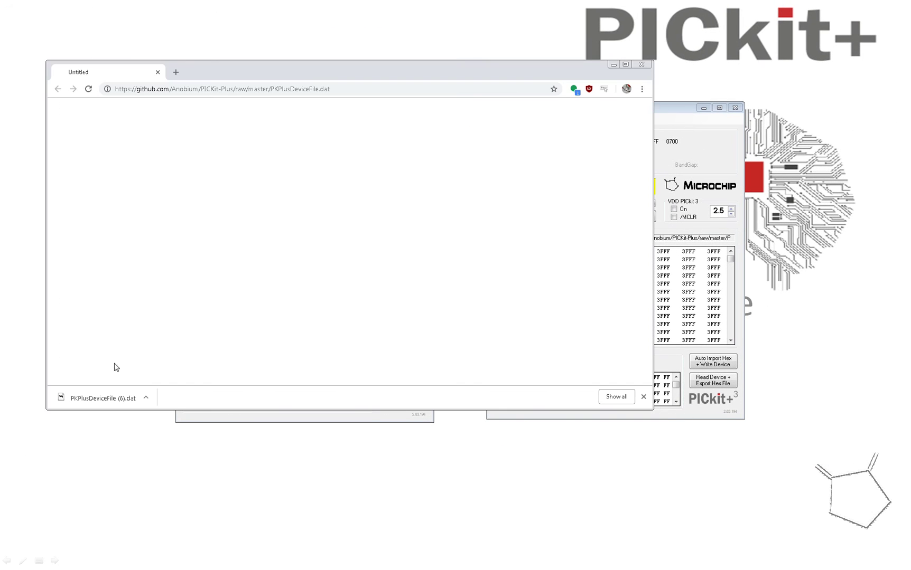
- Show the downloaded PKPlusDeviceFile.dat in its Downloads folder
{"action": "left_click", "coordinate": [148, 402]}
{"action": "left_click", "coordinate": [158, 440]}
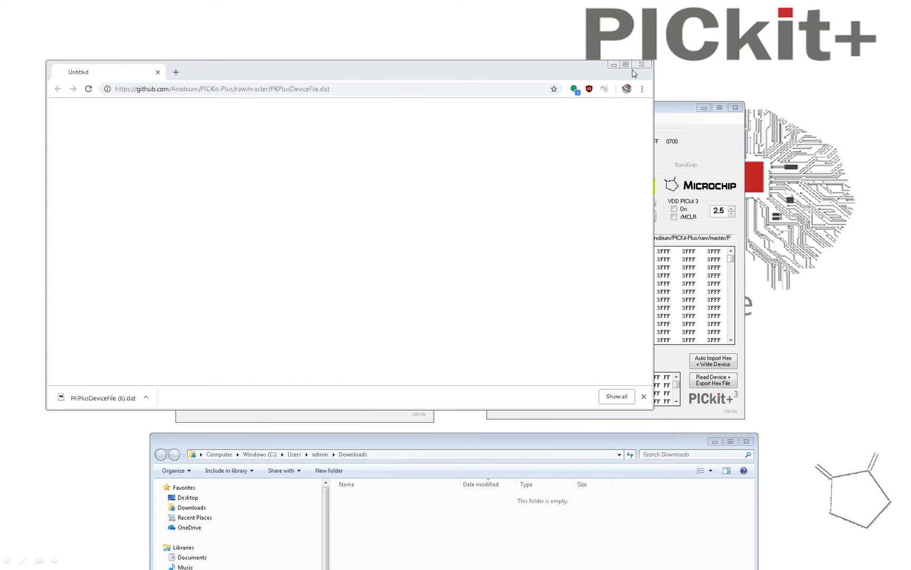
- Download PKPlusDeviceFile.dat again from its source and select the downloaded file
{"action": "left_click", "coordinate": [613, 65]}
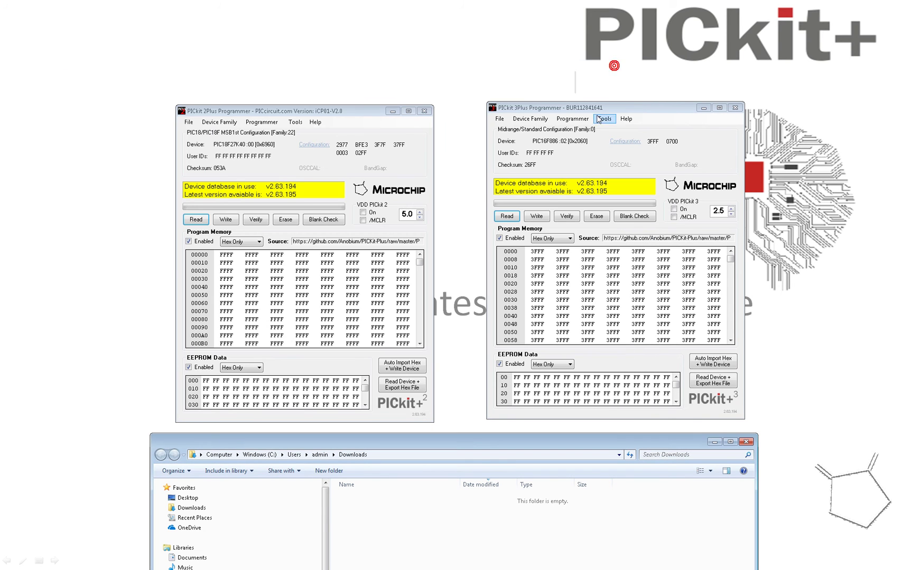
{"action": "left_click", "coordinate": [359, 243]}
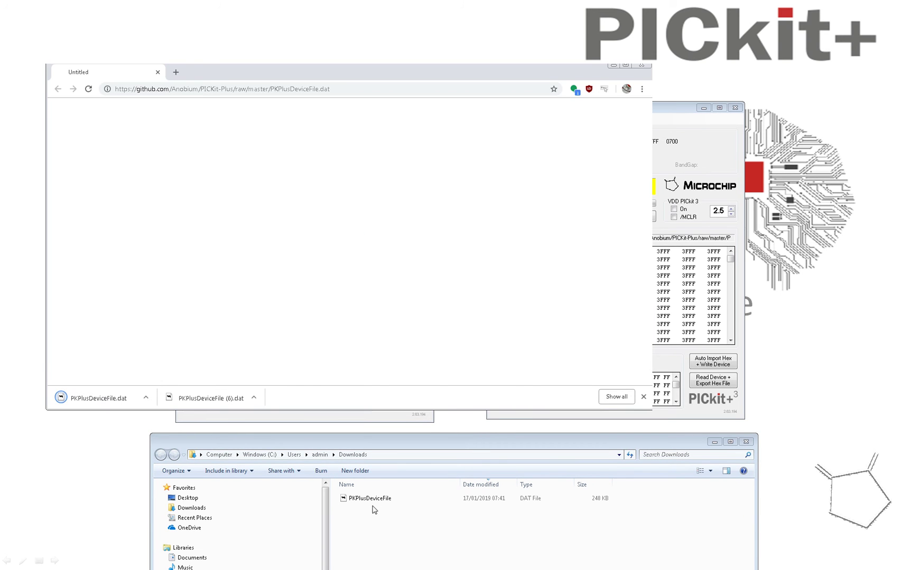
{"action": "left_click", "coordinate": [377, 499]}
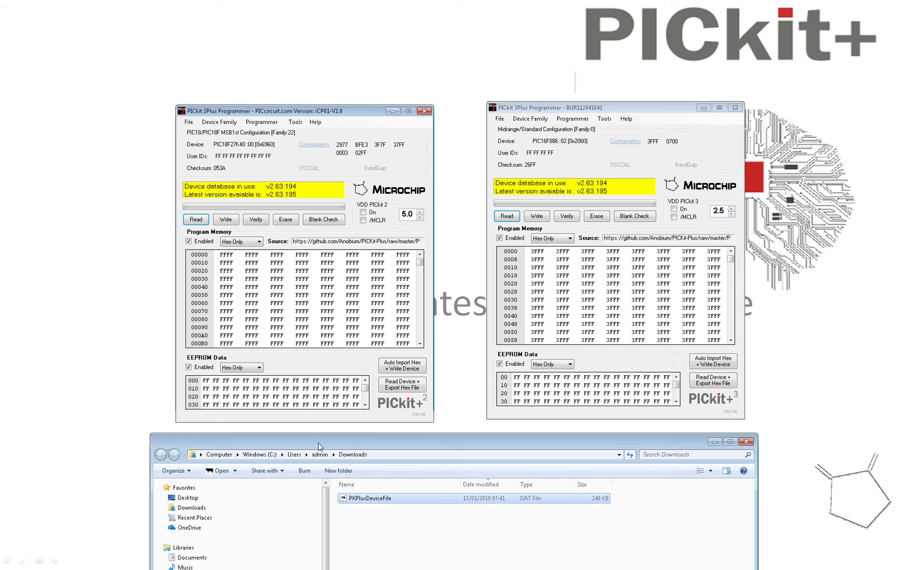
- Paste the file into C:\GCB@Syn\GreatCowBasic\PICkitPlus, replacing the old copy
{"action": "left_click", "coordinate": [264, 454]}
{"action": "double_click", "coordinate": [360, 519]}
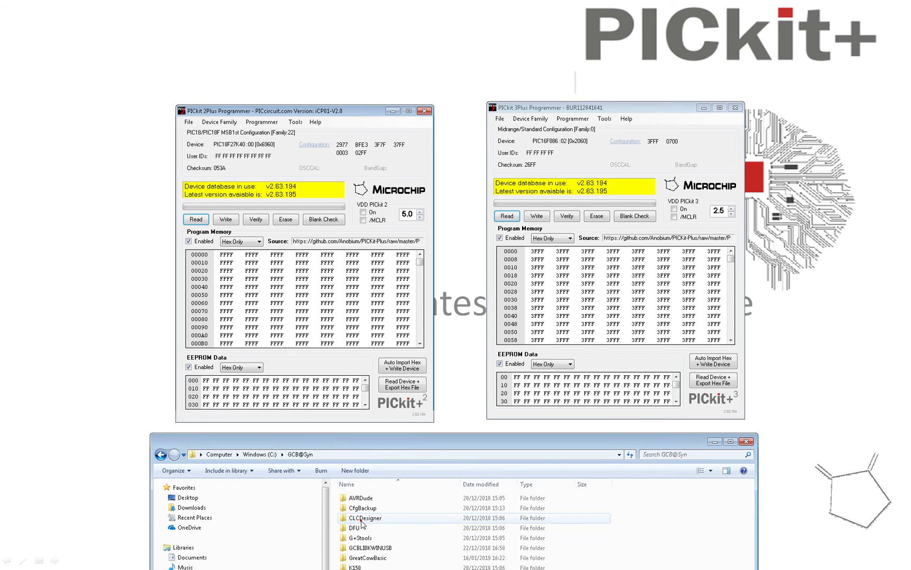
{"action": "left_click", "coordinate": [367, 559]}
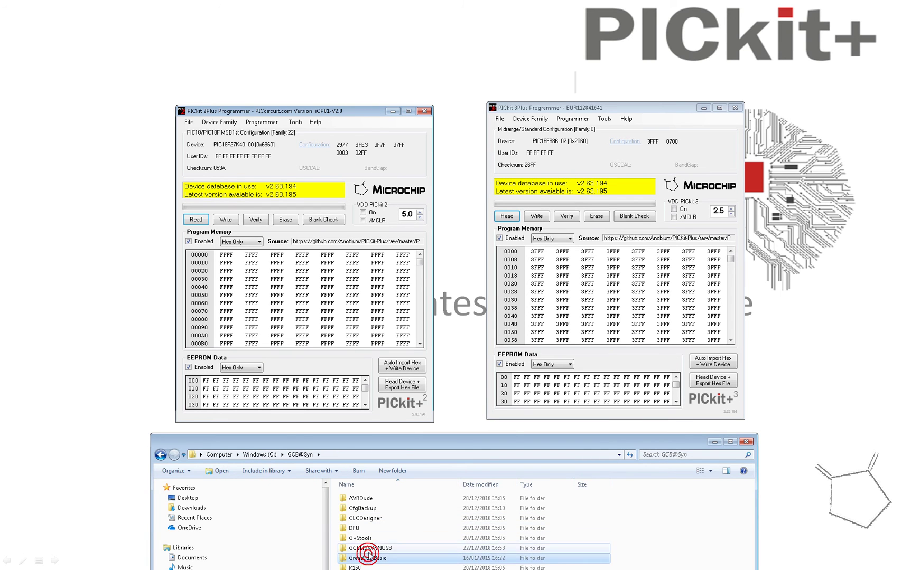
{"action": "left_click_drag", "start_coordinate": [455, 448], "coordinate": [451, 439]}
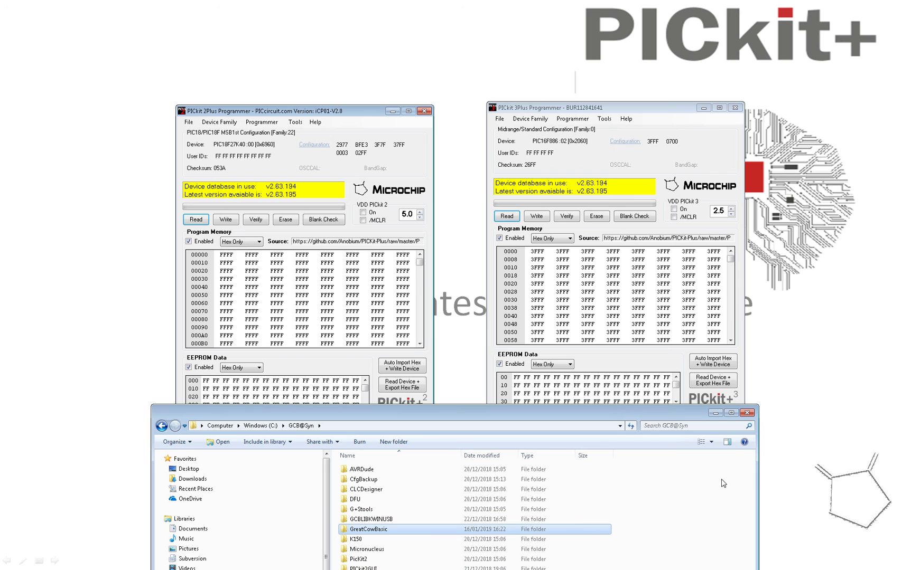
{"action": "left_click_drag", "start_coordinate": [595, 422], "coordinate": [591, 381]}
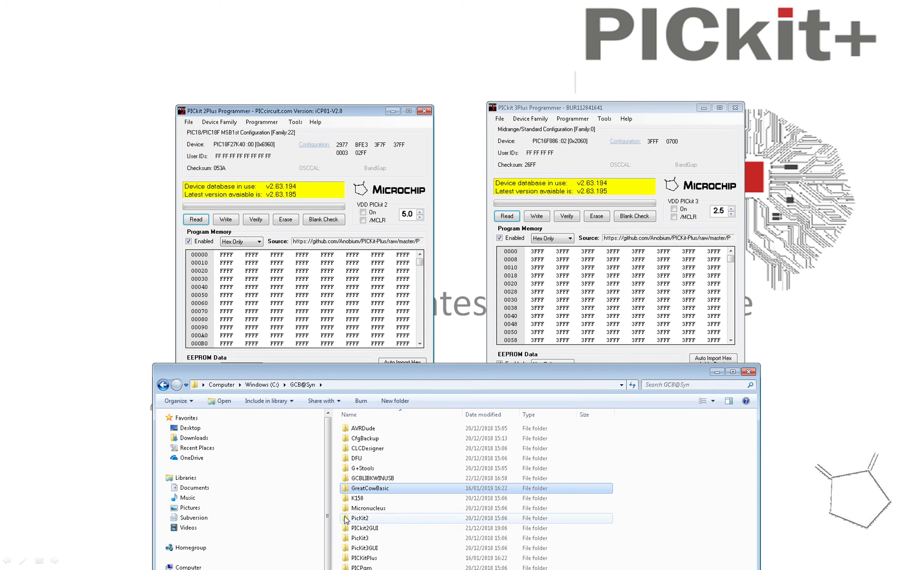
{"action": "double_click", "coordinate": [368, 559]}
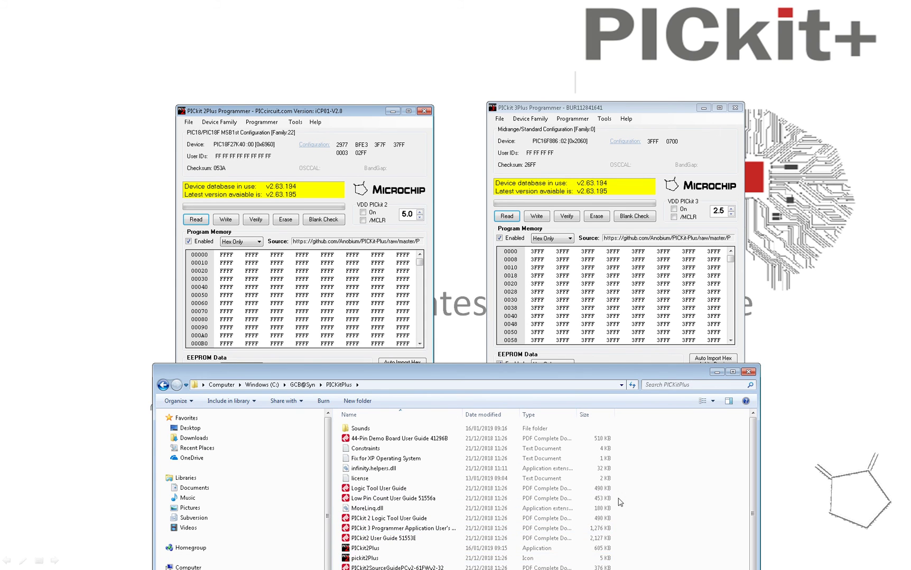
{"action": "key", "text": "ctrl+v"}
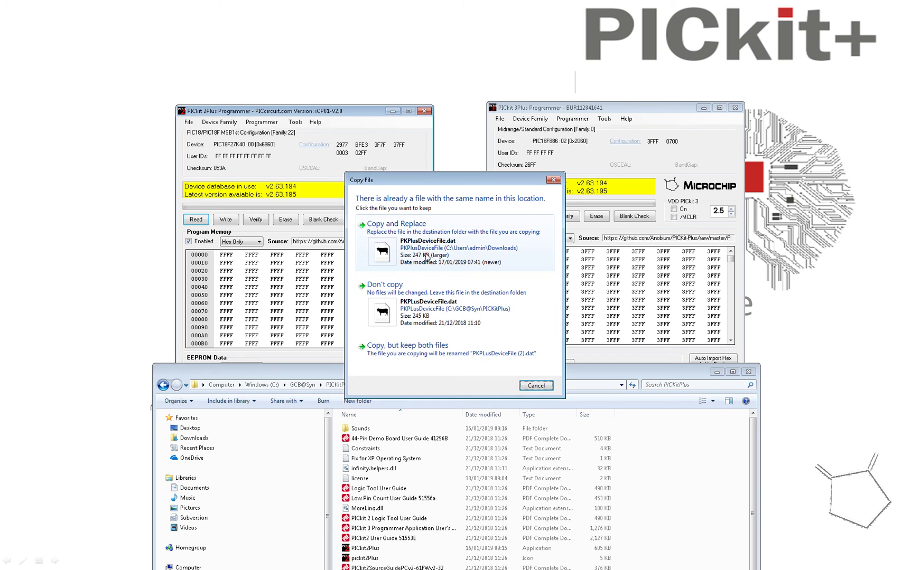
{"action": "left_click", "coordinate": [424, 253]}
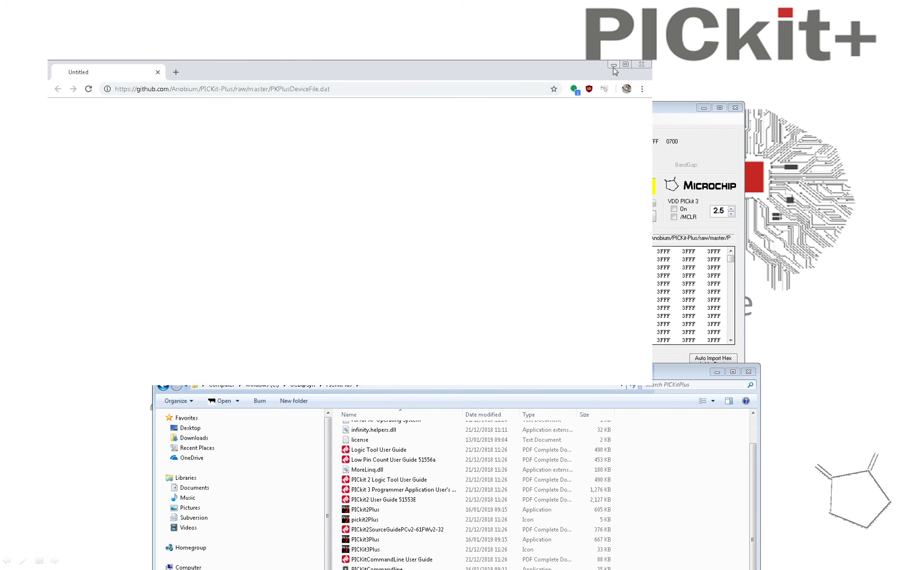
- Minimise the browser and close both the PICkit 2Plus and PICkit 3Plus programmers
{"action": "left_click", "coordinate": [613, 66]}
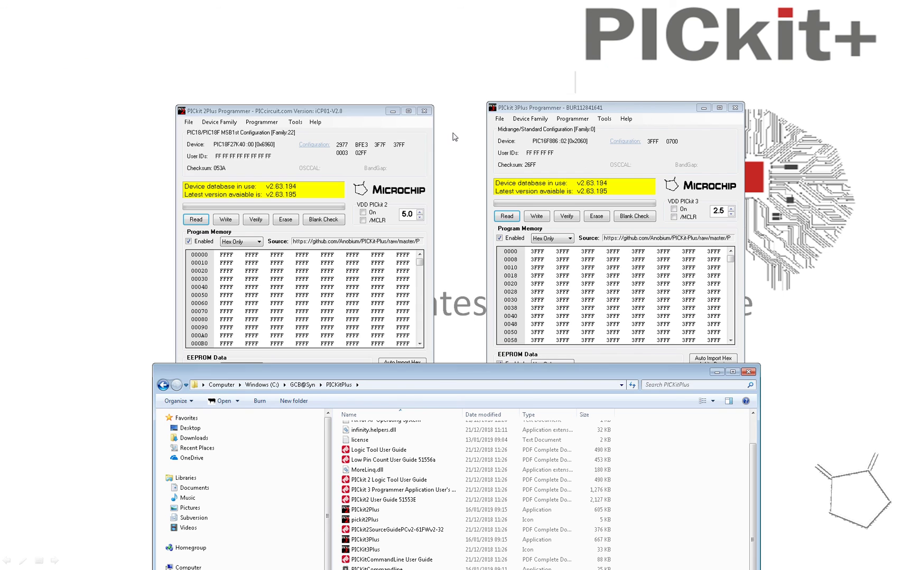
{"action": "left_click", "coordinate": [421, 108]}
{"action": "left_click", "coordinate": [735, 109]}
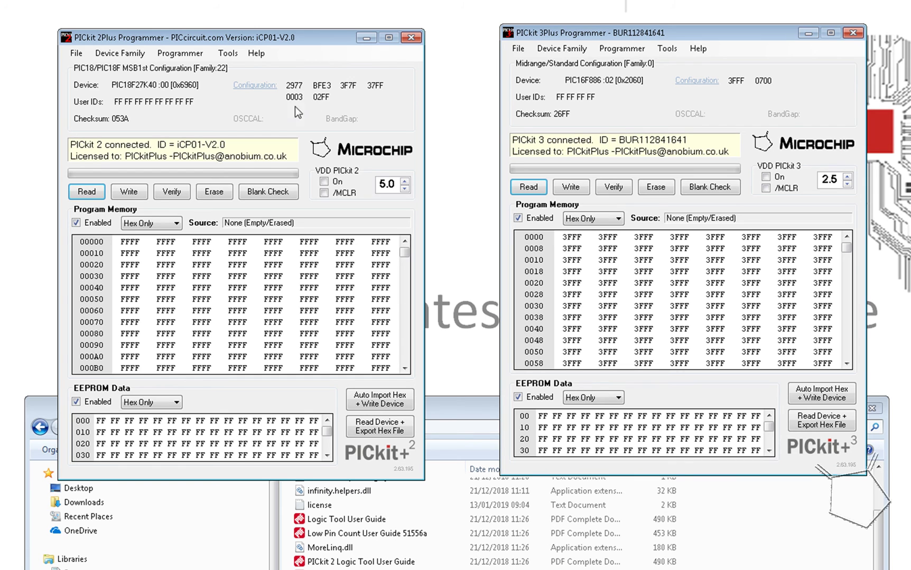
- Check the device database version in both the PICkit 2Plus and PICkit 3Plus programmers
{"action": "left_click", "coordinate": [227, 53]}
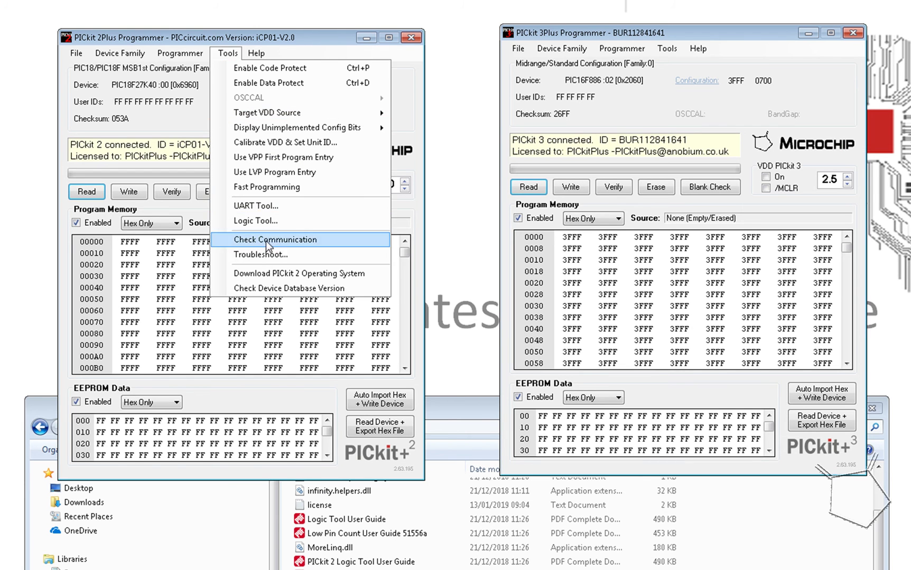
{"action": "left_click", "coordinate": [278, 289]}
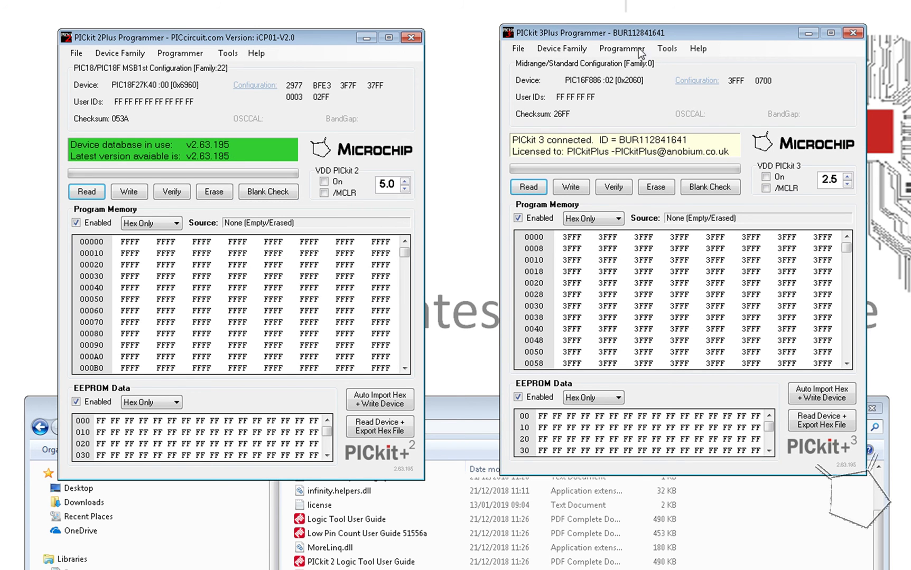
{"action": "left_click", "coordinate": [669, 49]}
{"action": "left_click", "coordinate": [717, 268]}
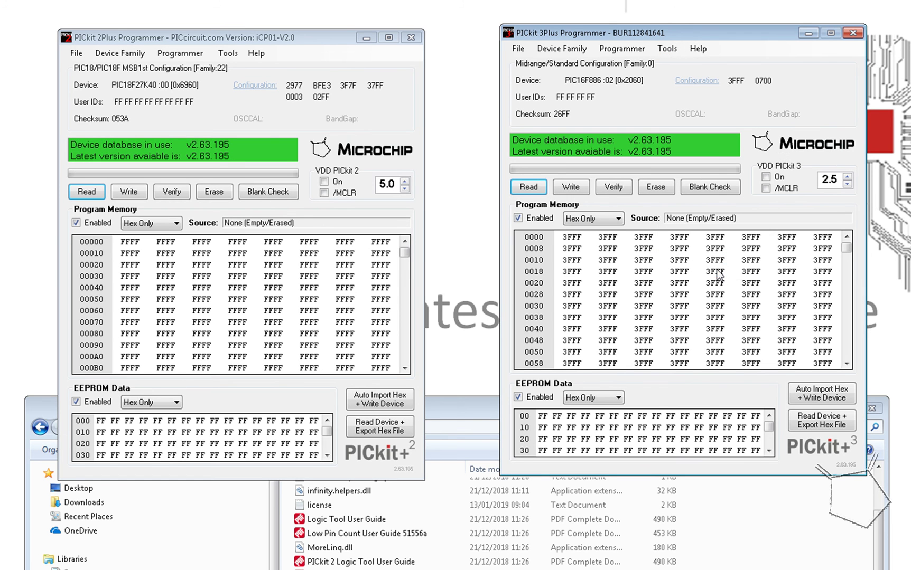
{"action": "left_click", "coordinate": [256, 54]}
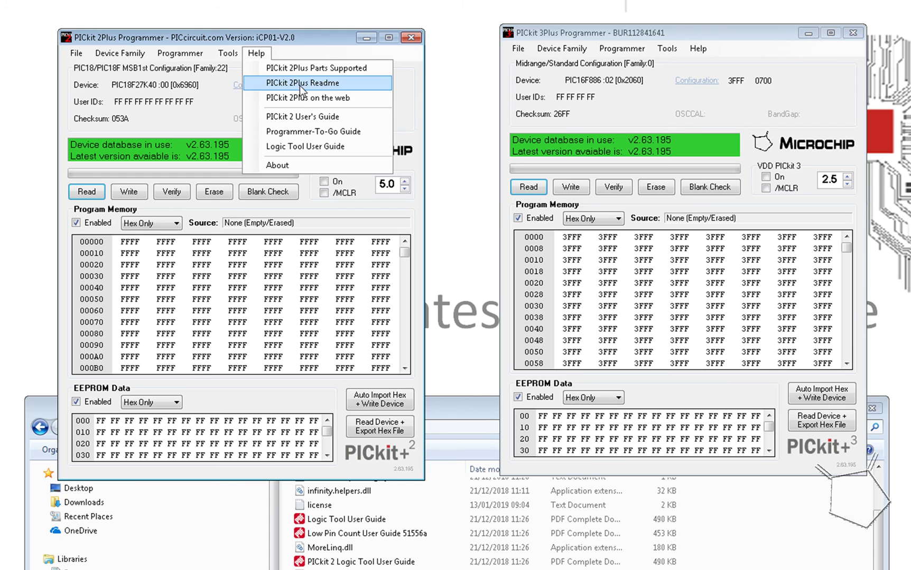
{"action": "left_click", "coordinate": [304, 68]}
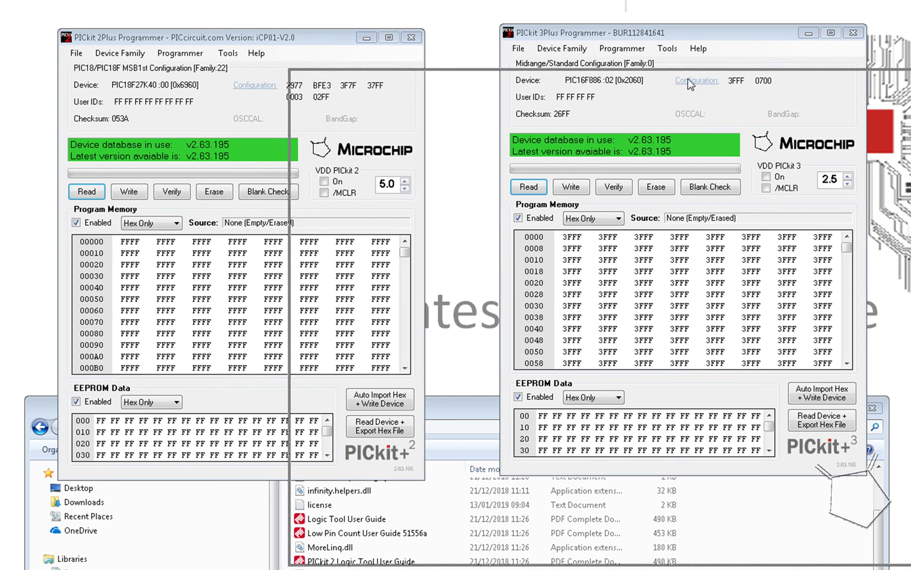
{"action": "scroll", "coordinate": [386, 157], "scroll_direction": "down", "scroll_amount": 7}
{"action": "scroll", "coordinate": [386, 156], "scroll_direction": "down", "scroll_amount": 12}
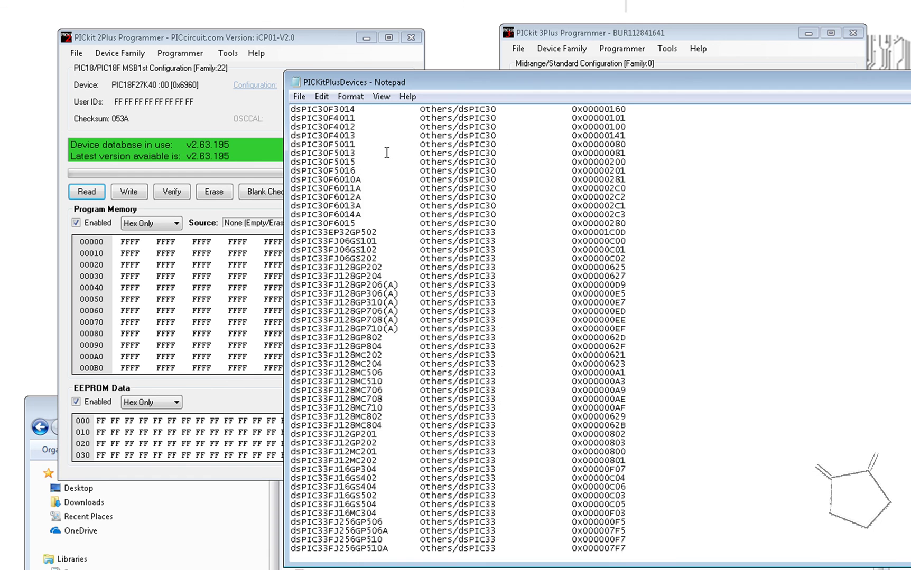
{"action": "scroll", "coordinate": [386, 157], "scroll_direction": "down", "scroll_amount": 10}
{"action": "double_click", "coordinate": [296, 82]}
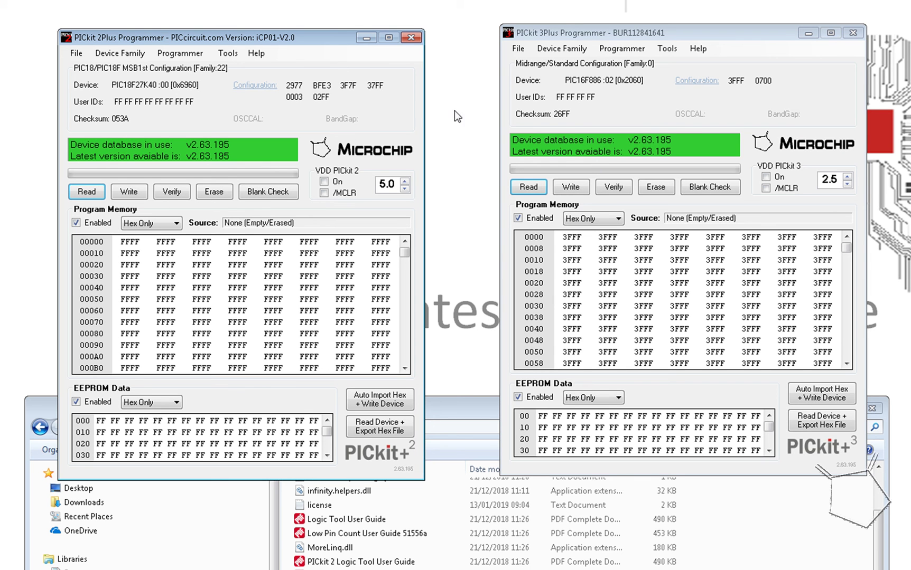
- View the PICkit 2Plus About box confirming device file 2.63.195, then dismiss it
{"action": "left_click", "coordinate": [256, 52]}
{"action": "left_click", "coordinate": [275, 156]}
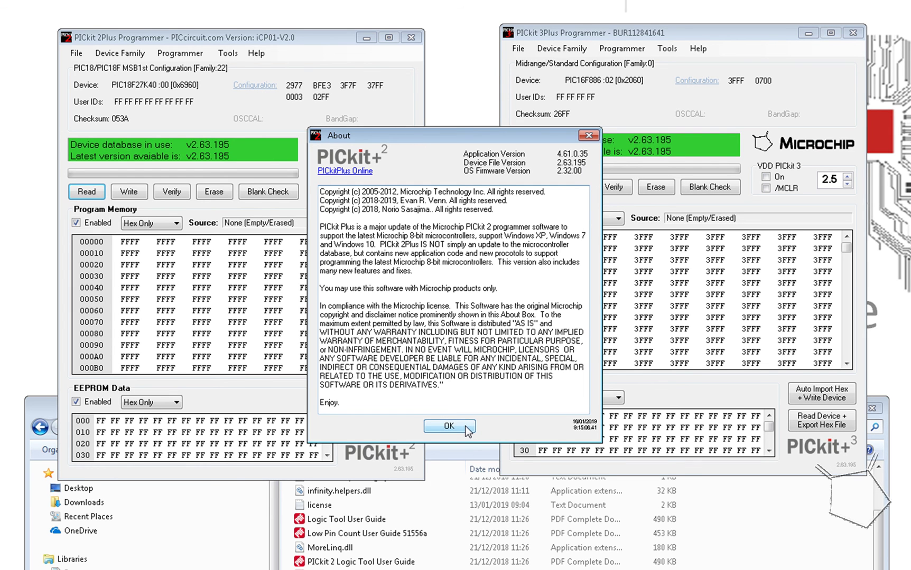
{"action": "left_click", "coordinate": [448, 427]}
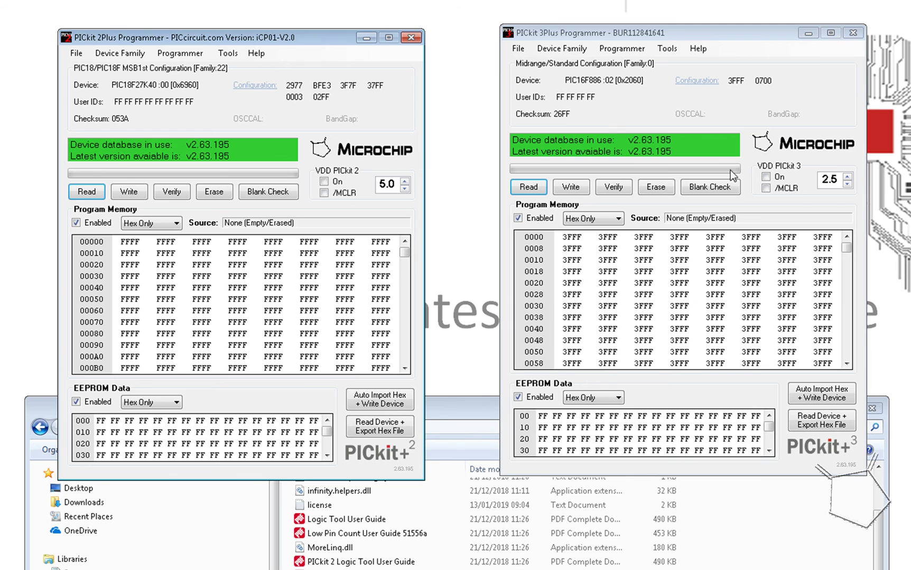
- Minimise the PICkit 3Plus and PICkit 2Plus programmers and the folder window
{"action": "left_click", "coordinate": [808, 32]}
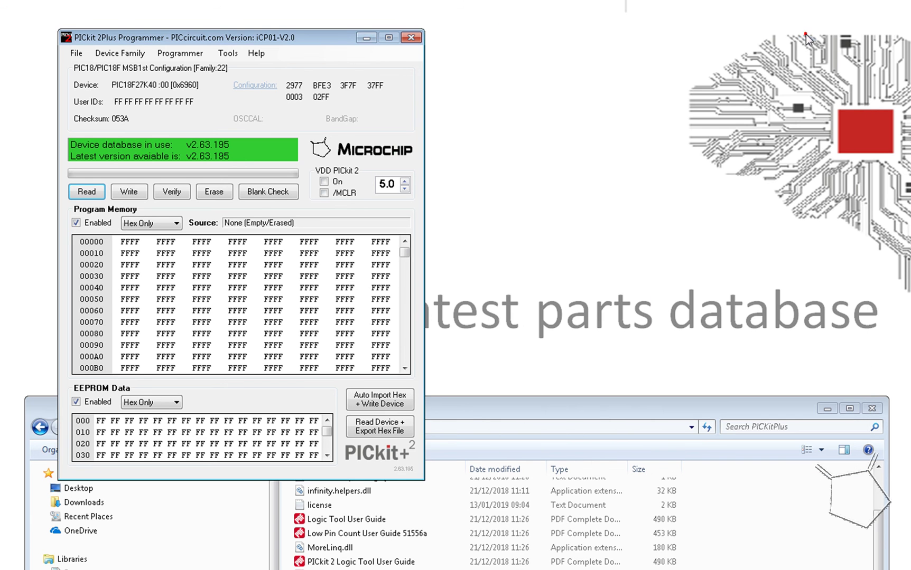
{"action": "left_click", "coordinate": [363, 36]}
{"action": "left_click", "coordinate": [827, 408]}
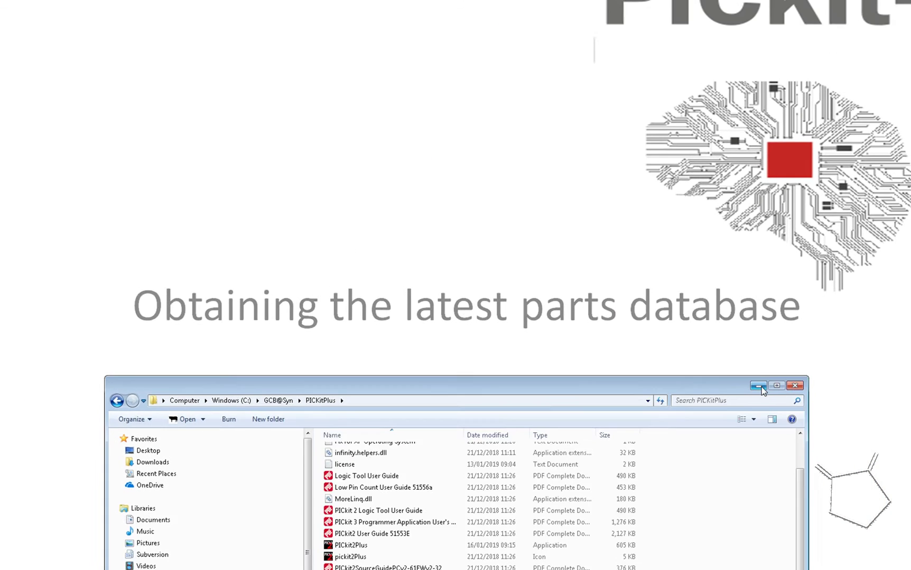